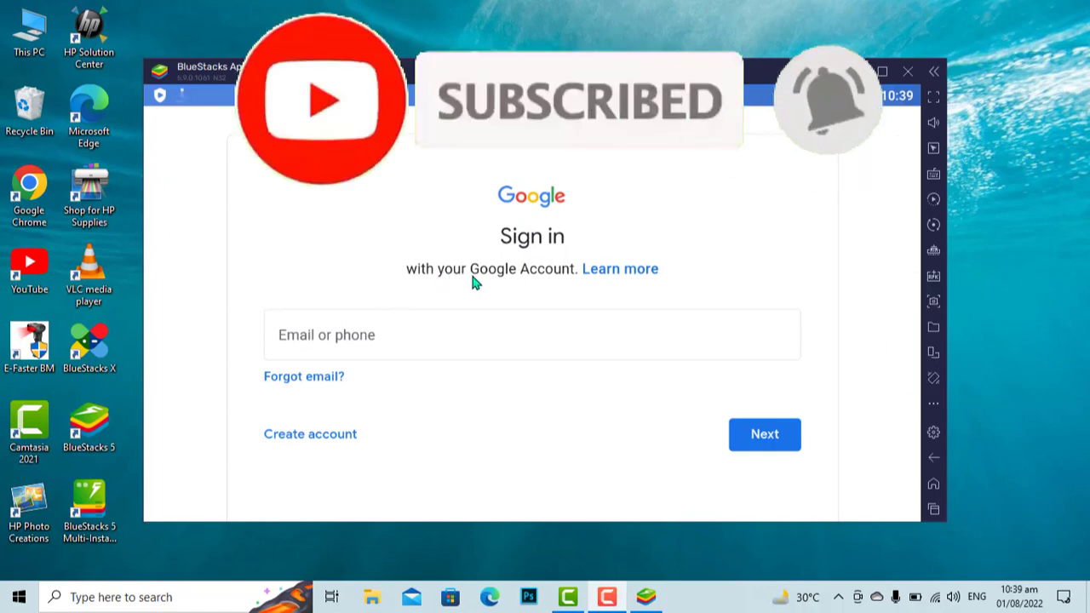
- Select the Email or phone field on Google's sign-in page
click(461, 335)
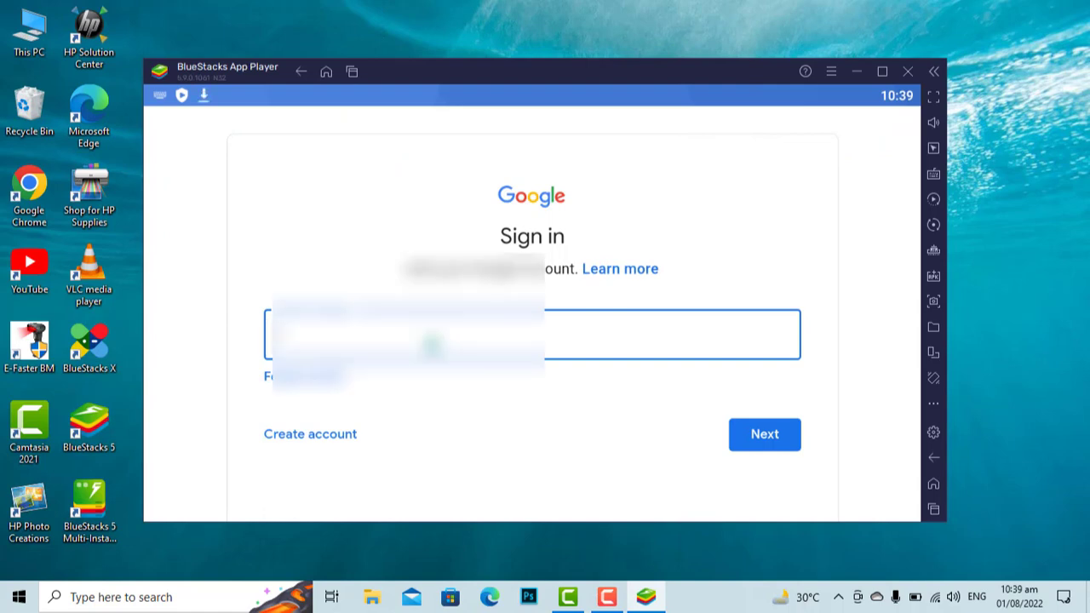
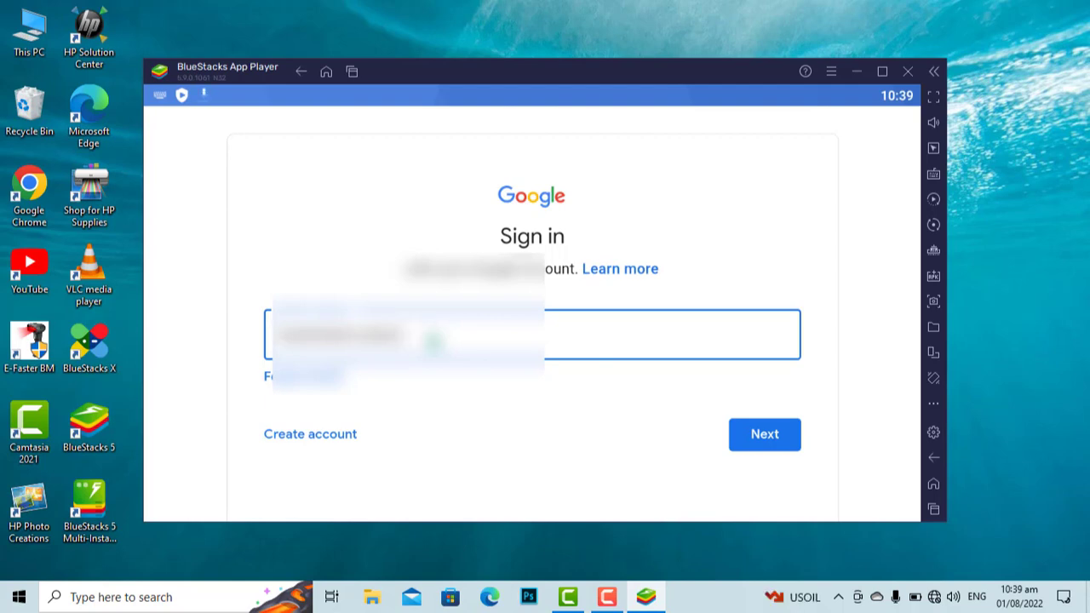
- Enter the account's Gmail address, fixing a typo, then submit the account password
key(Return)
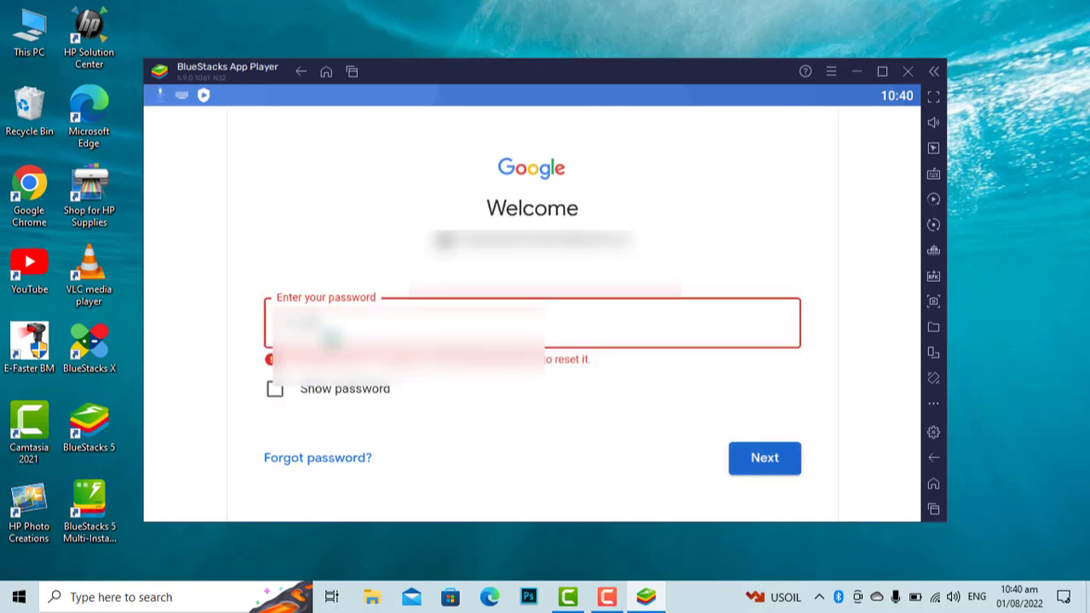
key(Return)
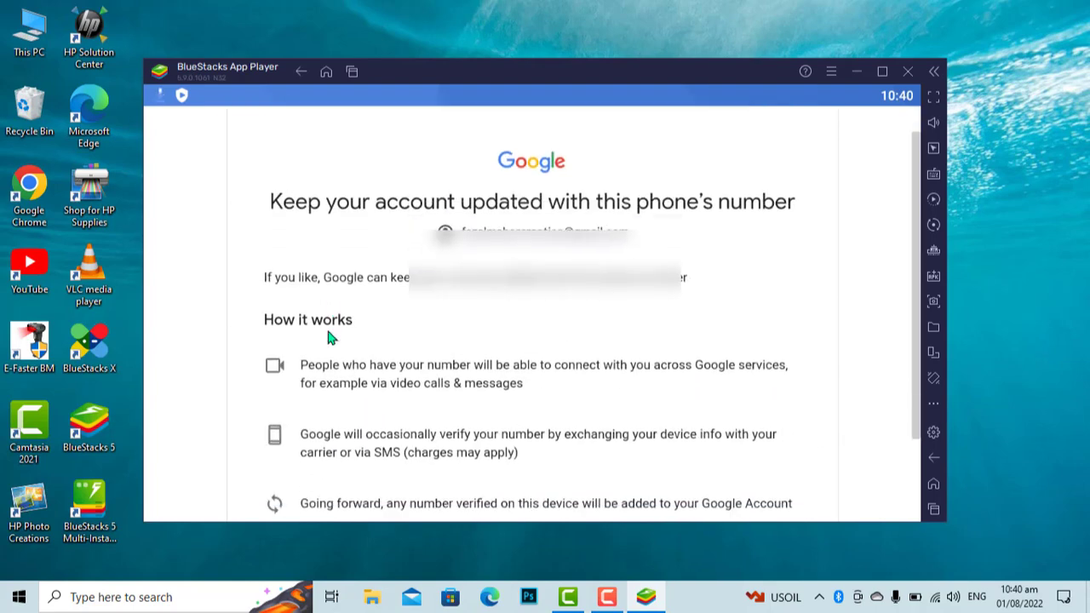
- Link the phone number, agree to Google's terms, turn off Drive backup, and accept services
scroll(328, 357, down, 5)
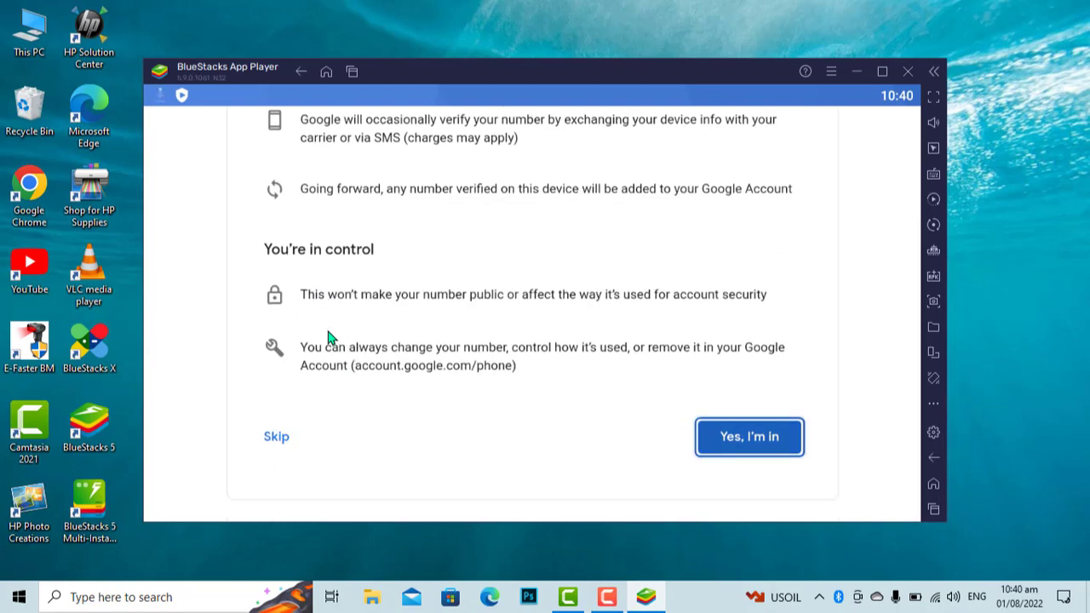
click(742, 436)
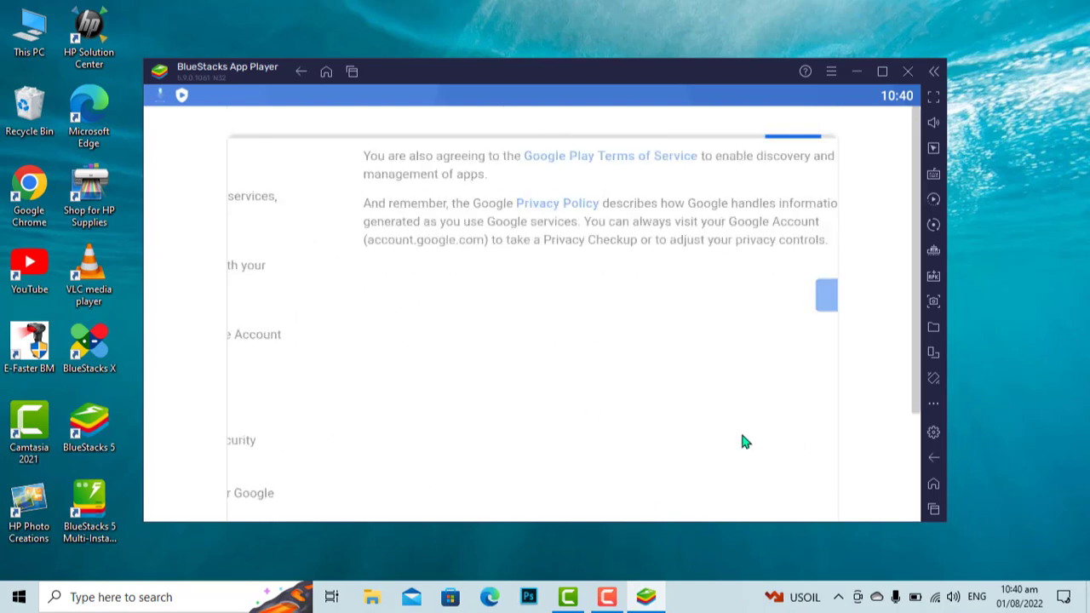
click(752, 509)
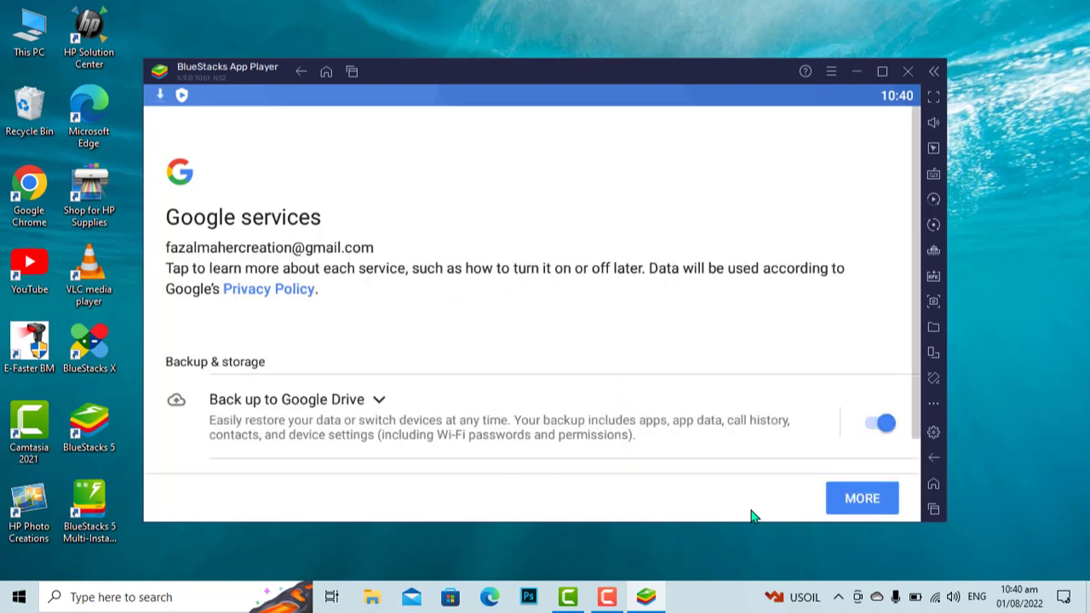
click(864, 423)
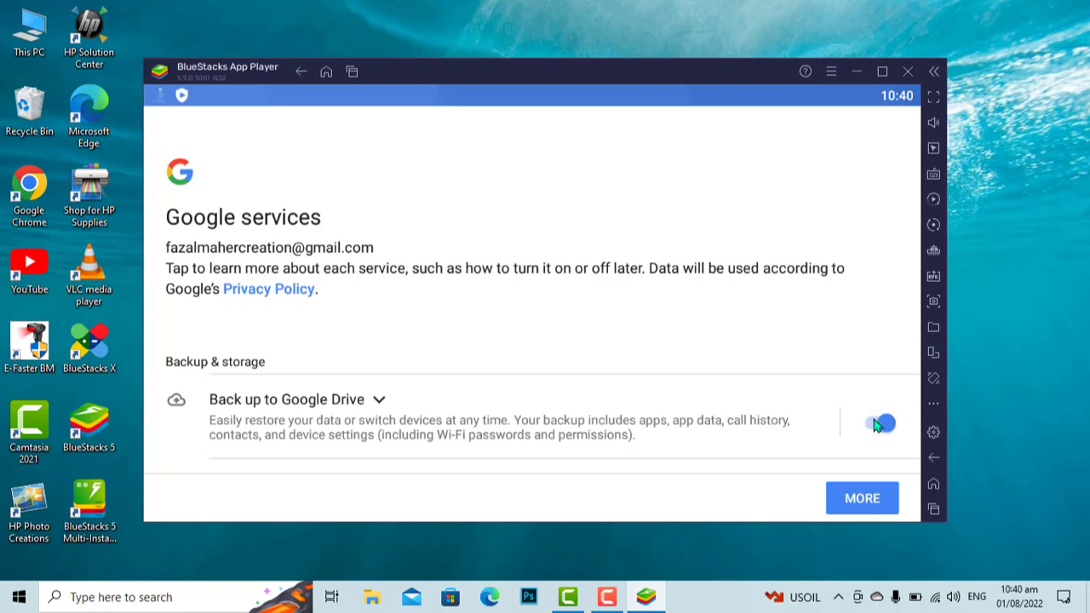
click(875, 492)
click(877, 498)
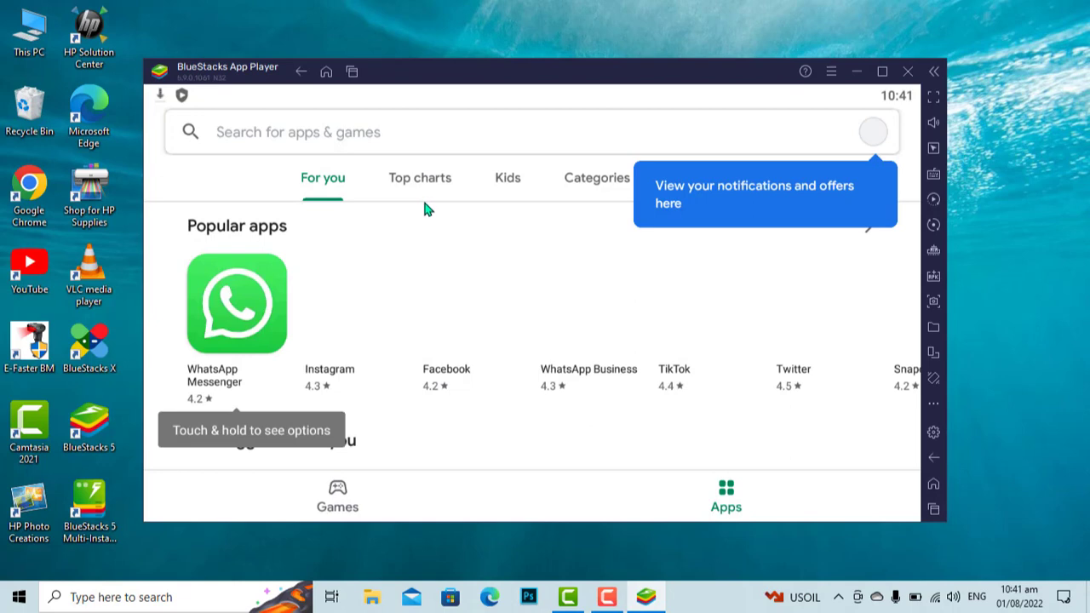
- Browse the Play Store's Games section, return to Apps, and enlarge the emulator window
click(338, 501)
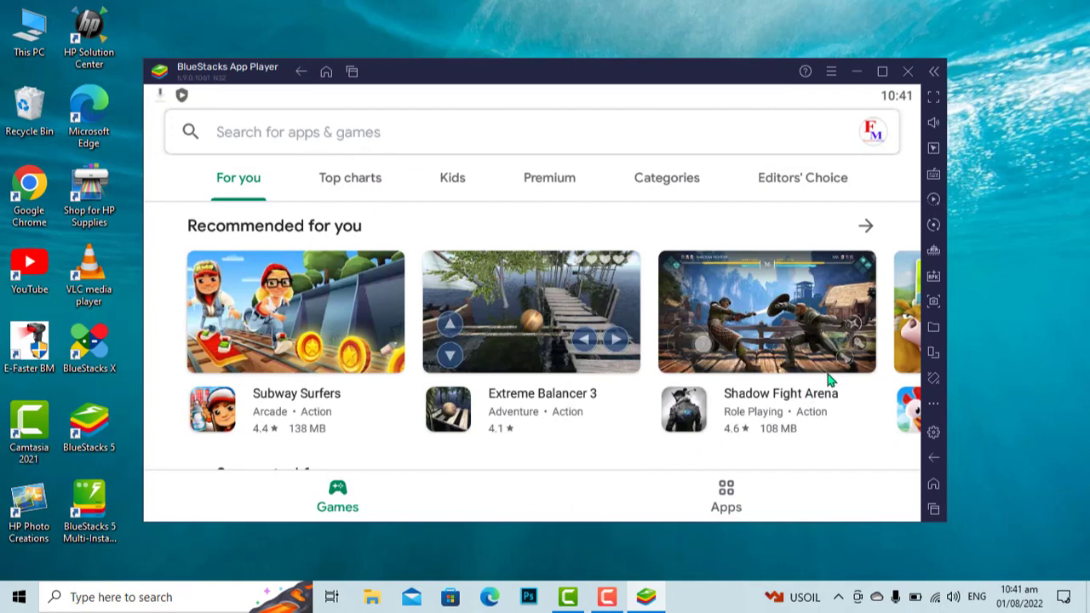
click(736, 509)
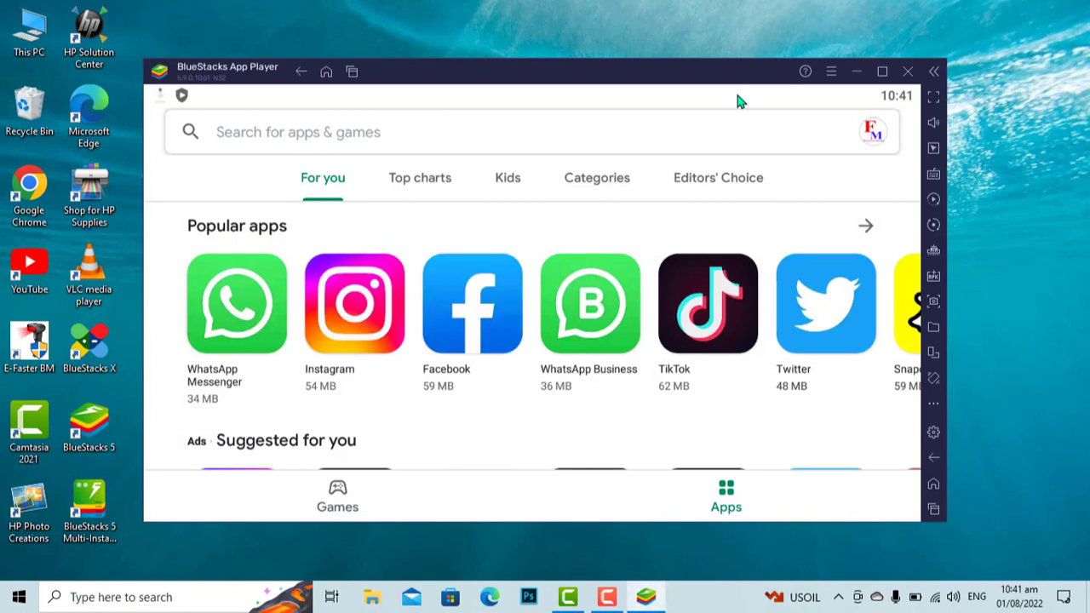
drag(713, 56, 677, 109)
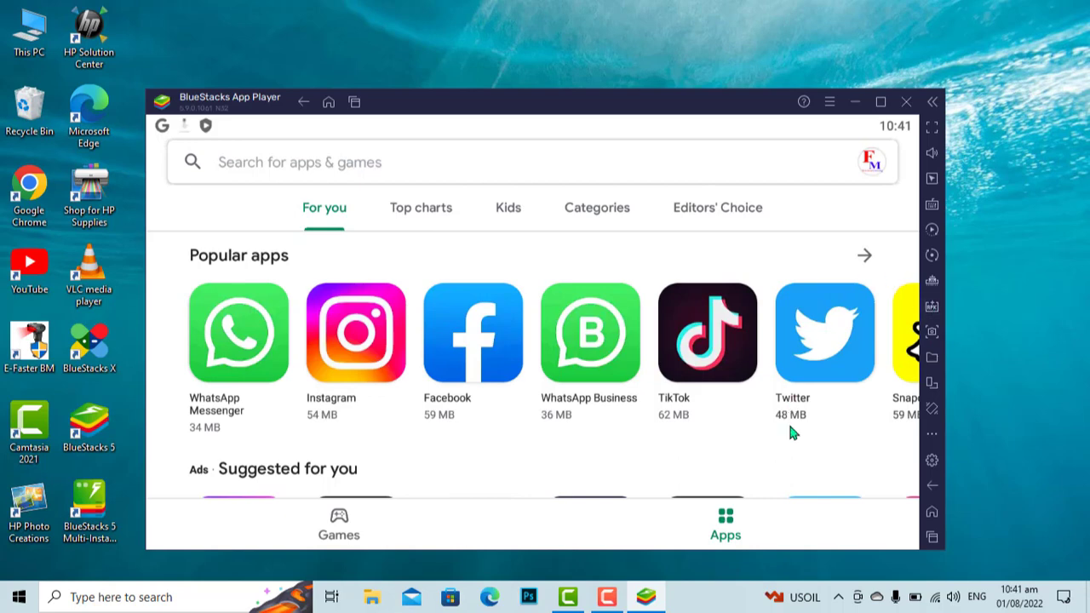
- Shrink and reposition the emulator window, then open the Play Store search page
drag(761, 545, 792, 513)
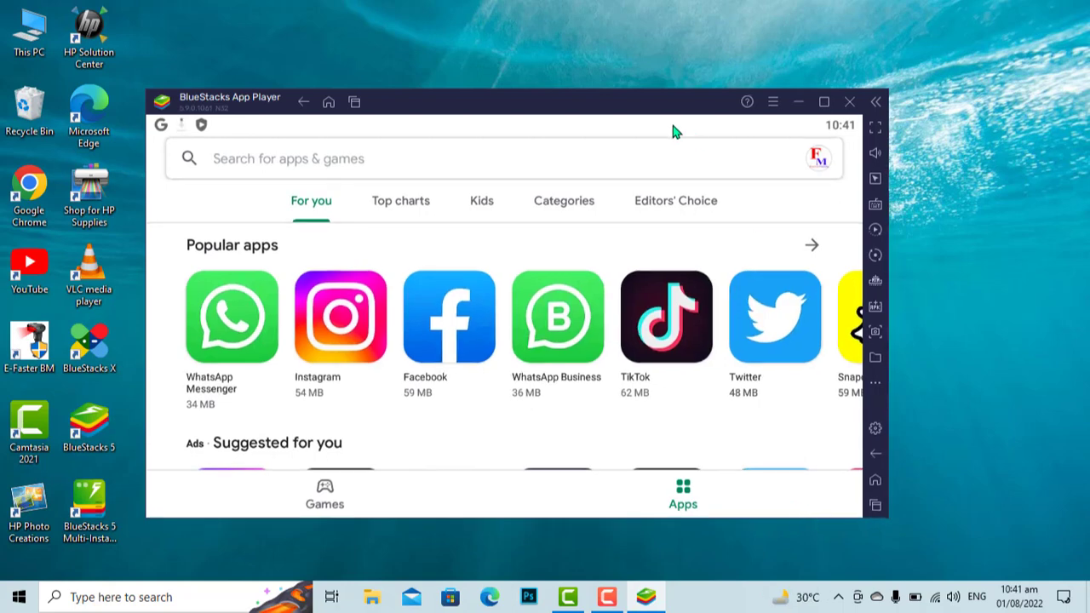
drag(598, 107, 655, 155)
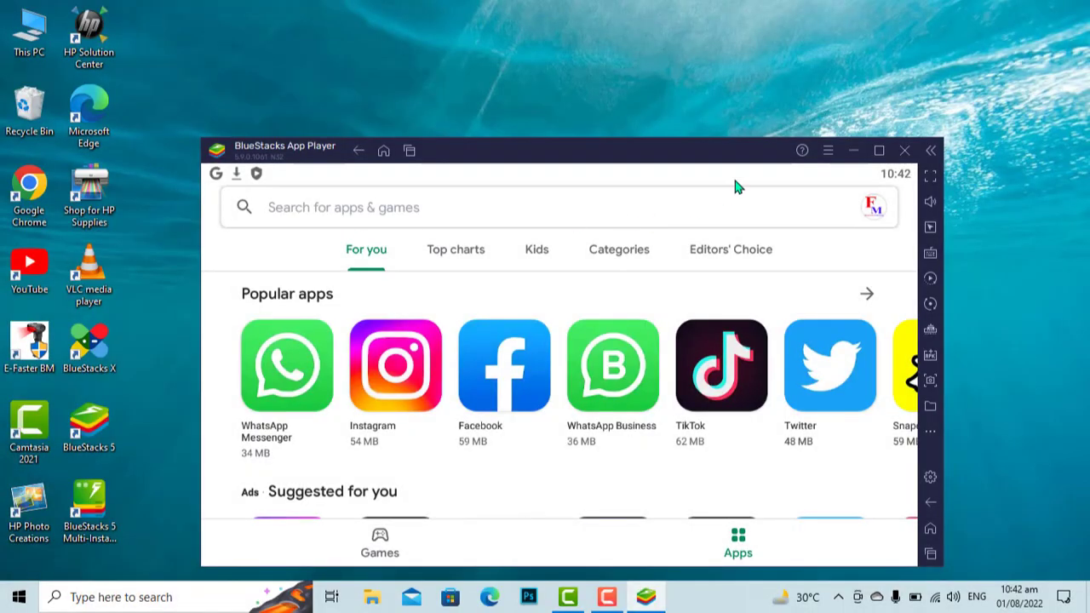
click(663, 212)
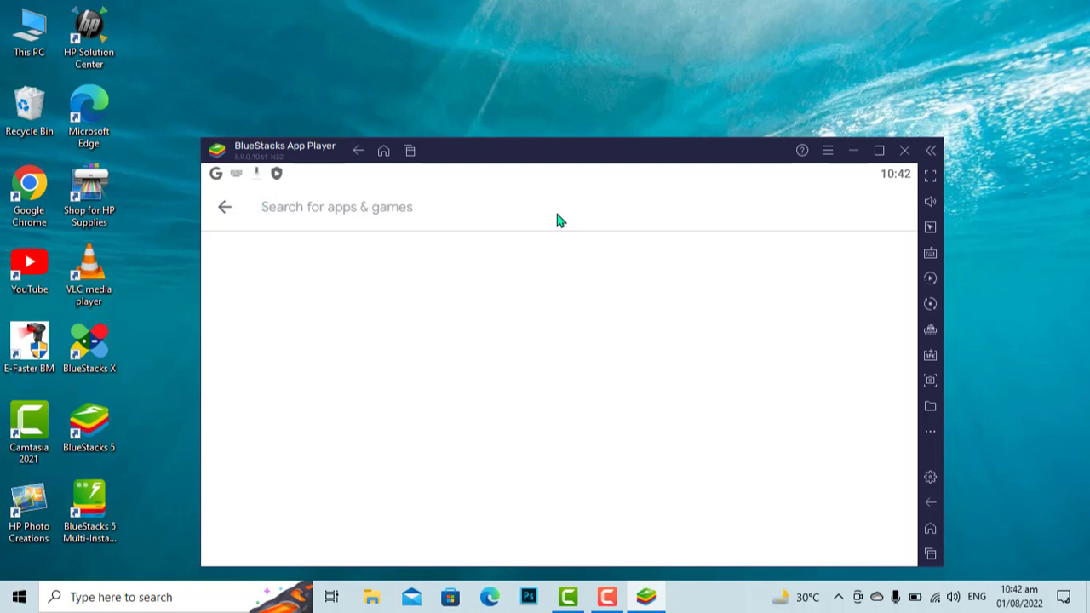
- Search for 'Game', refine the query to 'car Game', and scroll down to Dr. Driving
text(Game)
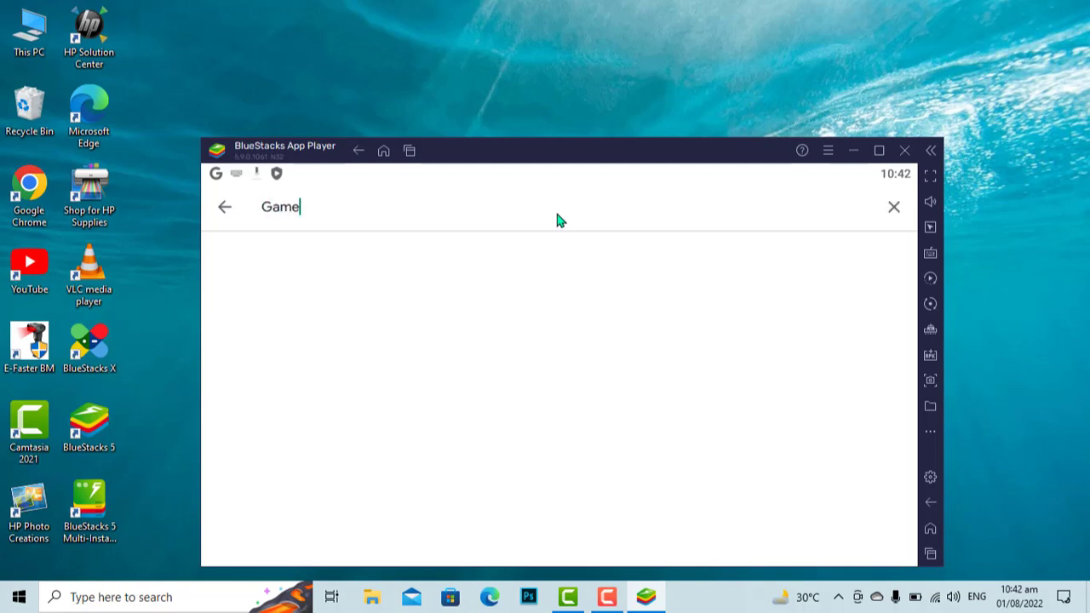
key(Return)
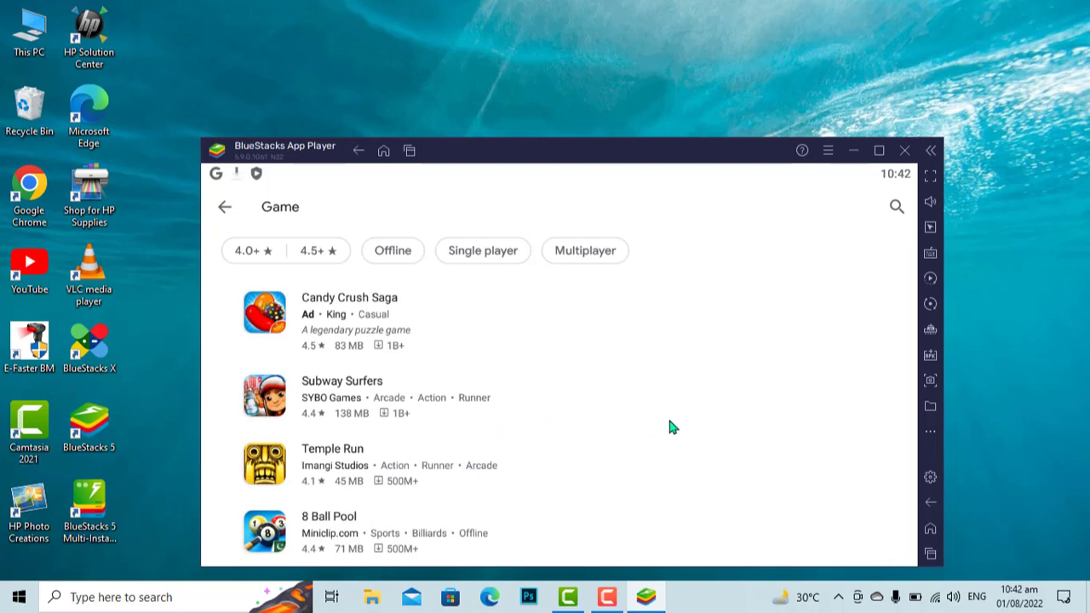
click(323, 206)
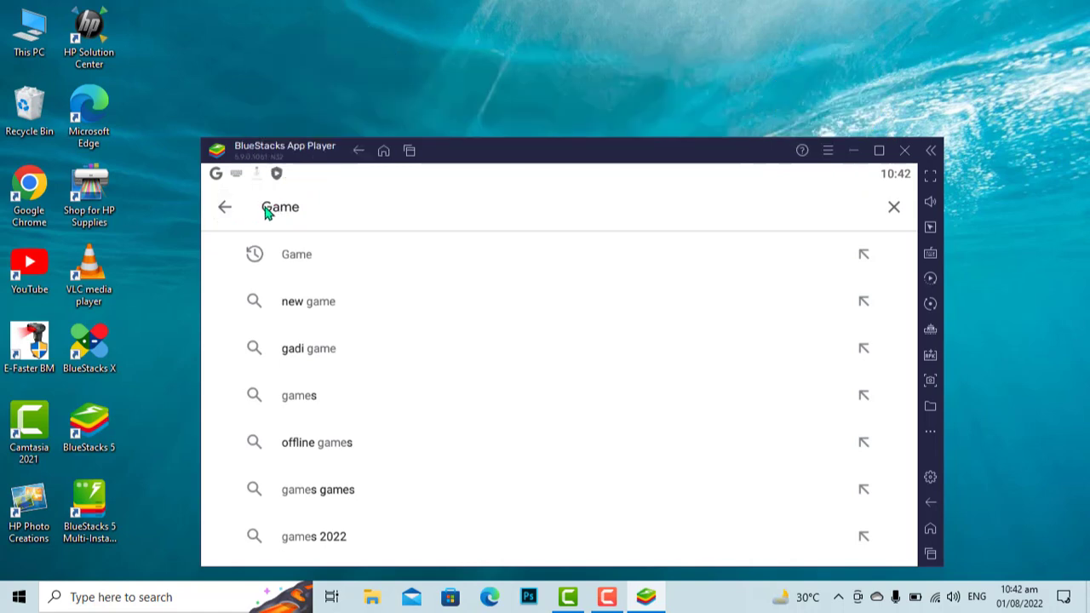
click(264, 211)
text(car)
key(Return)
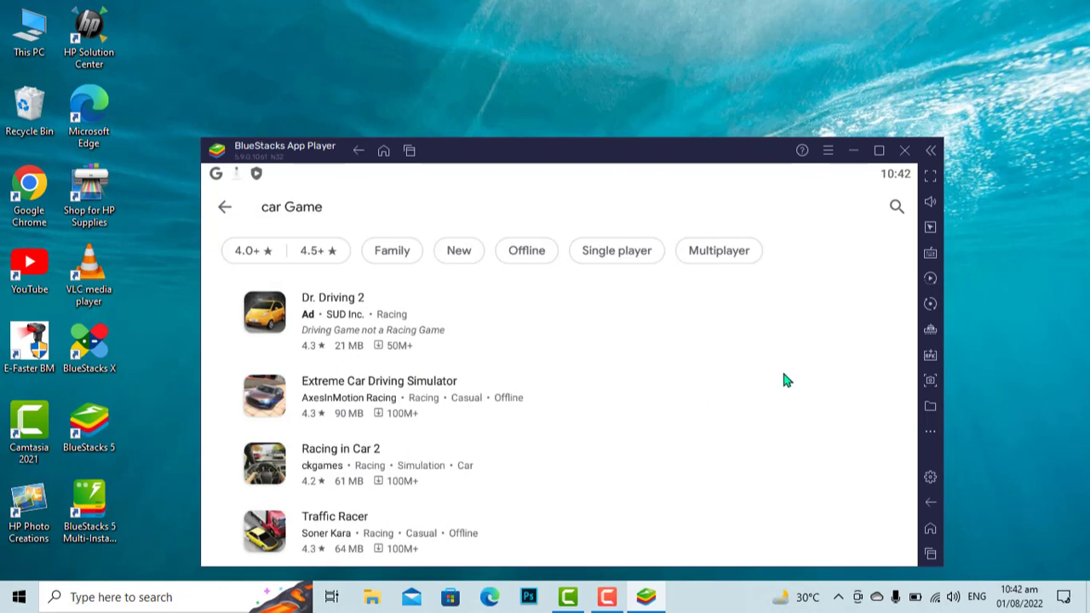
scroll(785, 366, down, 2)
scroll(780, 307, down, 1)
scroll(784, 347, down, 1)
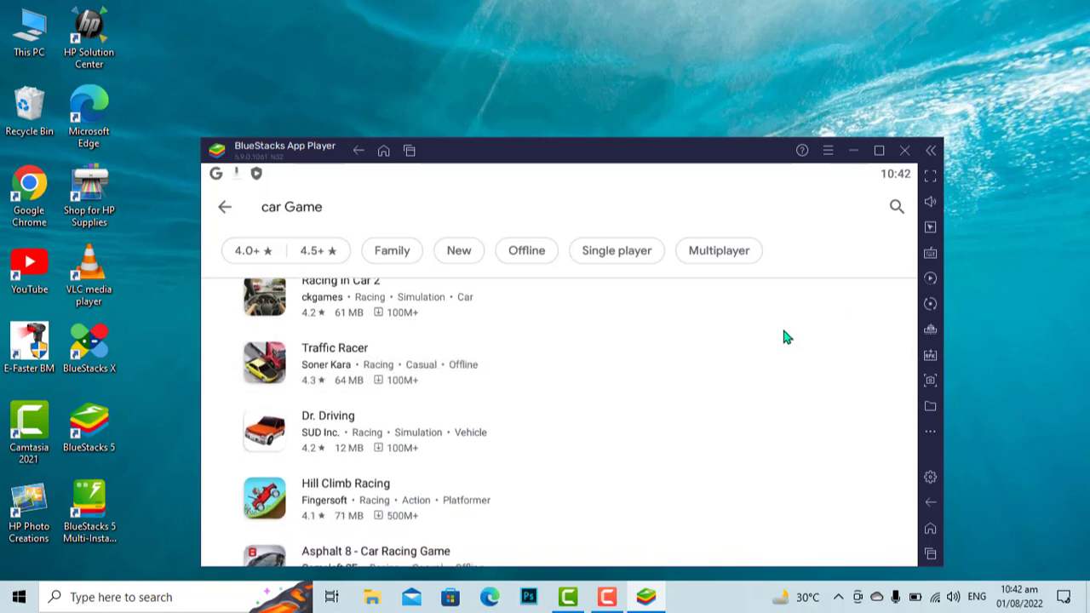
- Open the Dr. Driving page and install the game
click(332, 417)
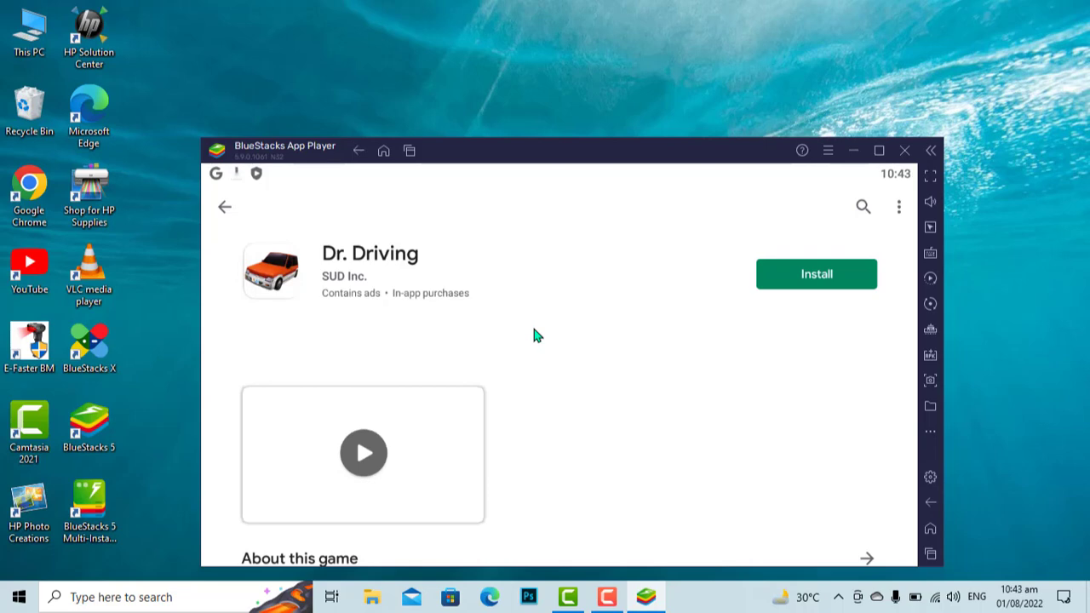
click(843, 274)
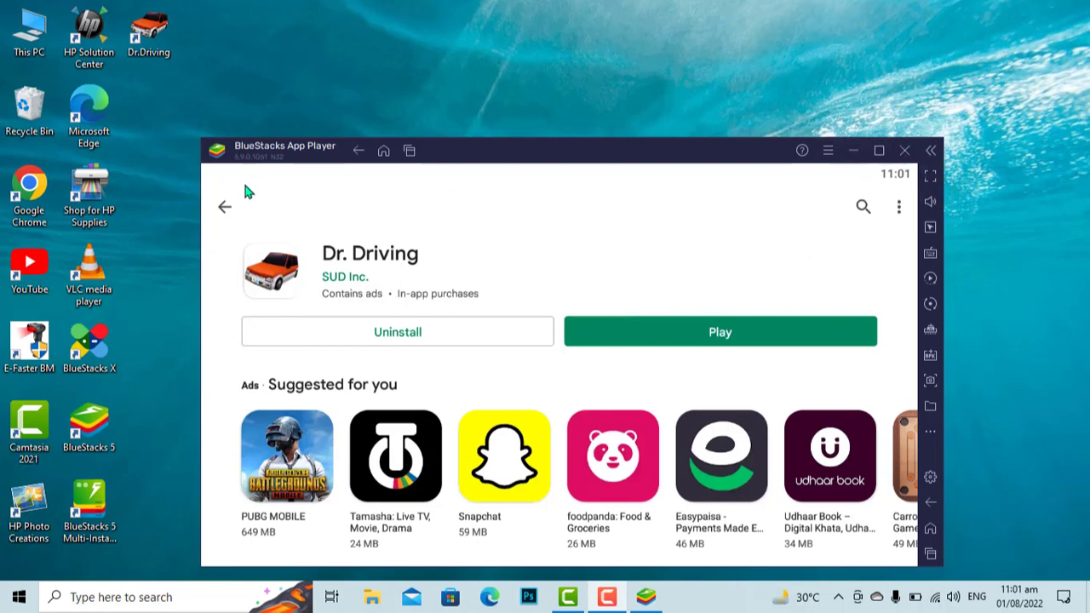
- Back out of the Play Store to the home screen, launch Dr. Driving, and dismiss the graphics recommendation
click(225, 208)
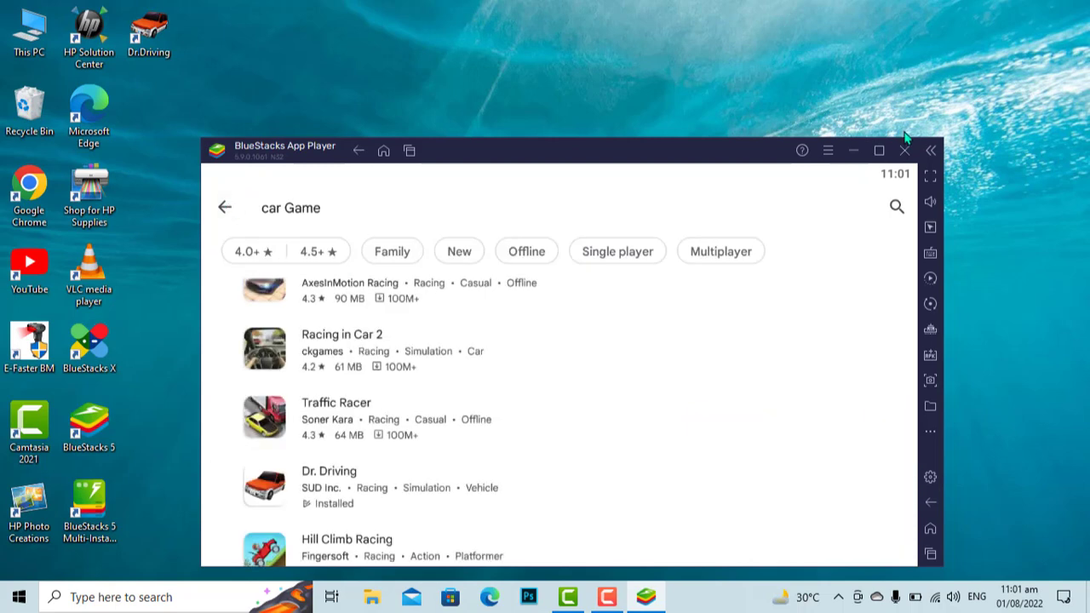
click(358, 149)
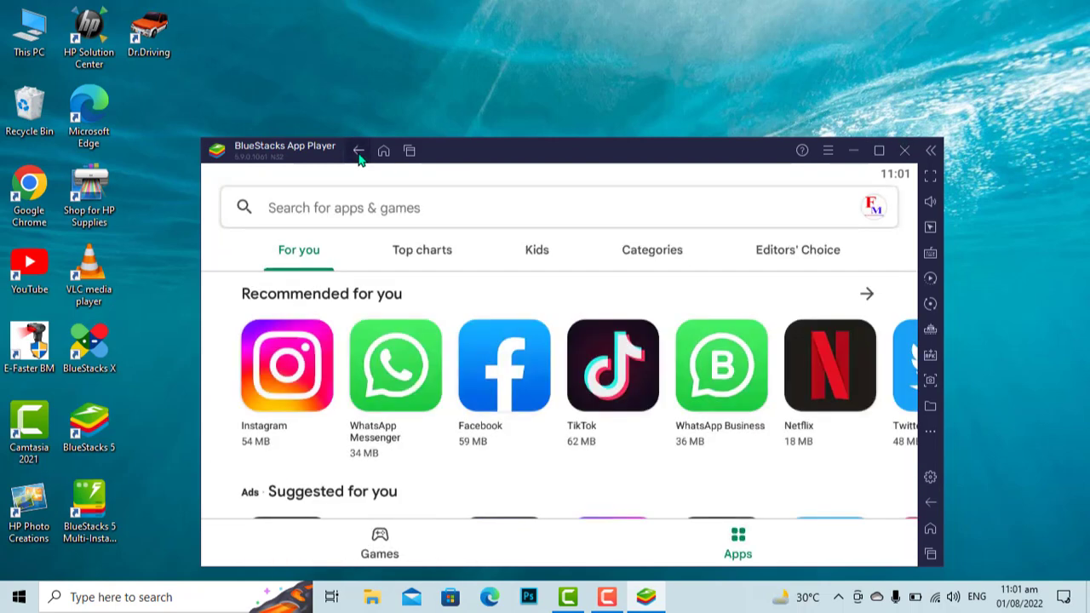
click(358, 150)
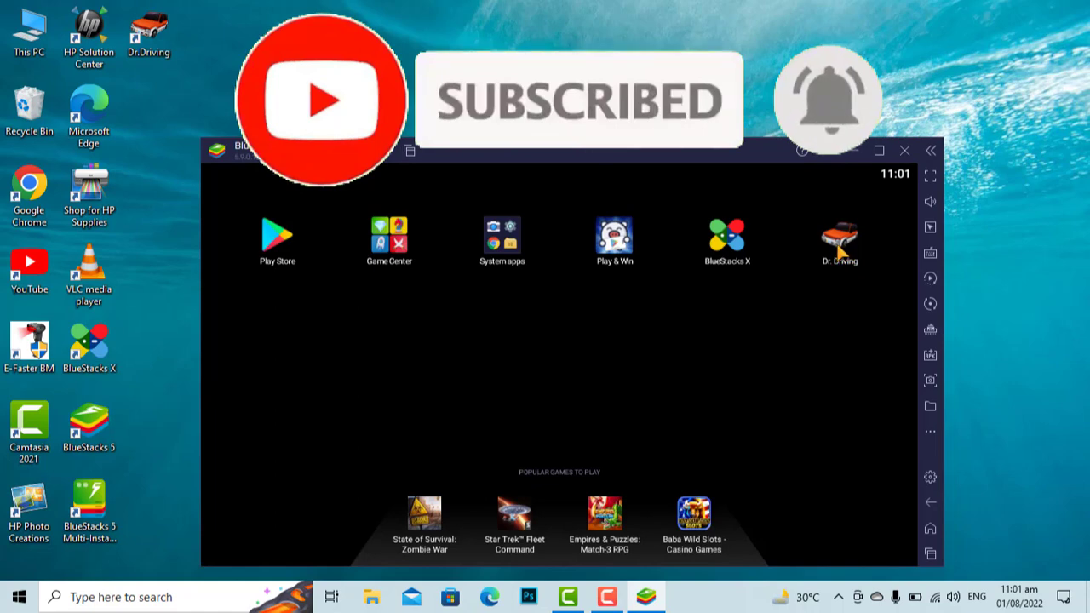
click(840, 247)
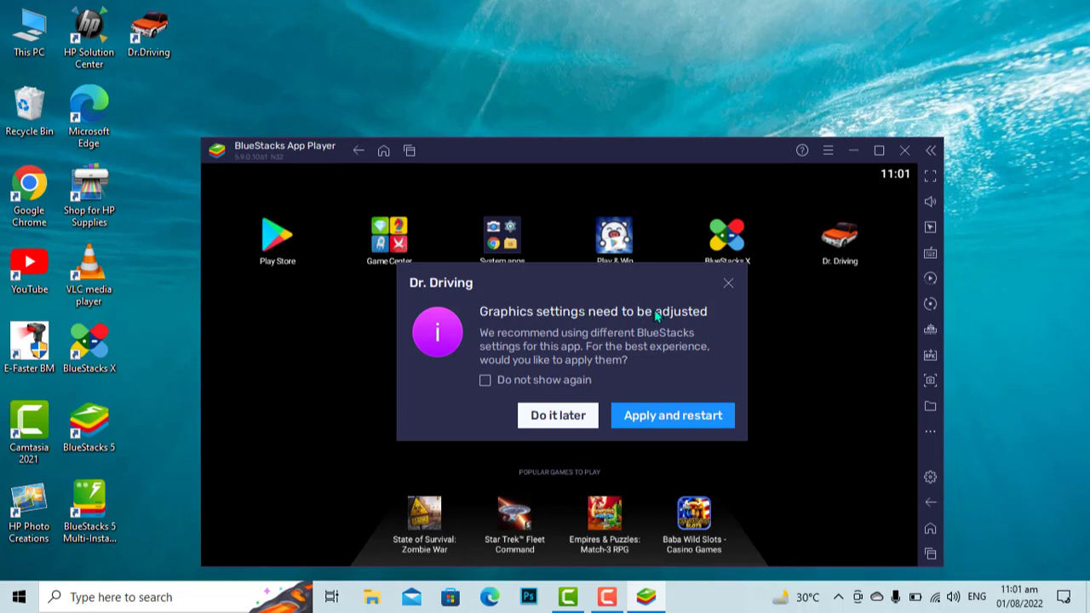
click(557, 415)
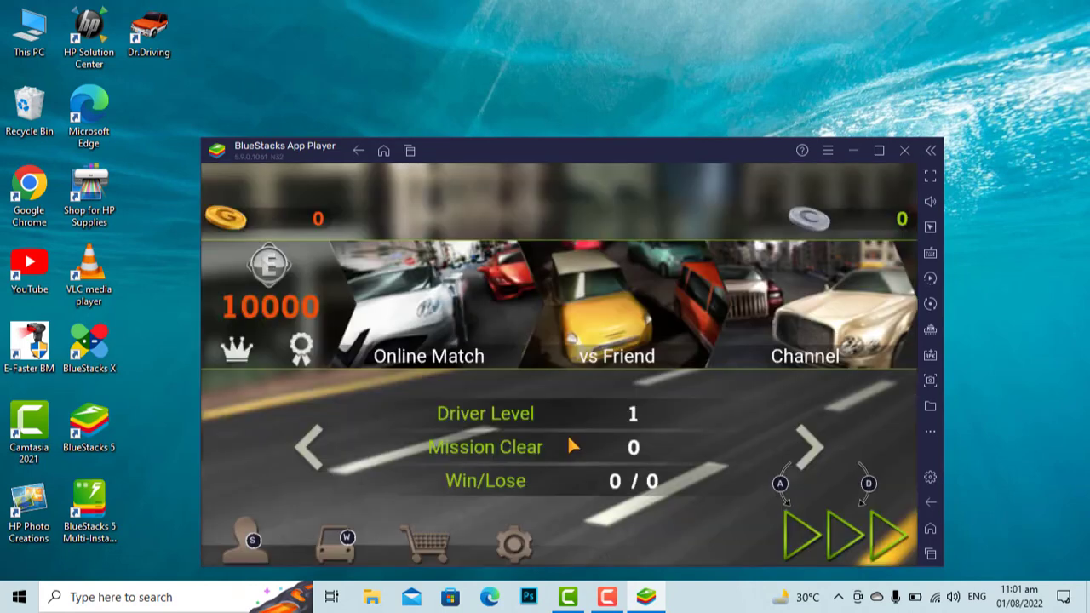
- Start the drift mission with the KOS car, shift through reverse, neutral and drive, steer and accelerate
click(885, 535)
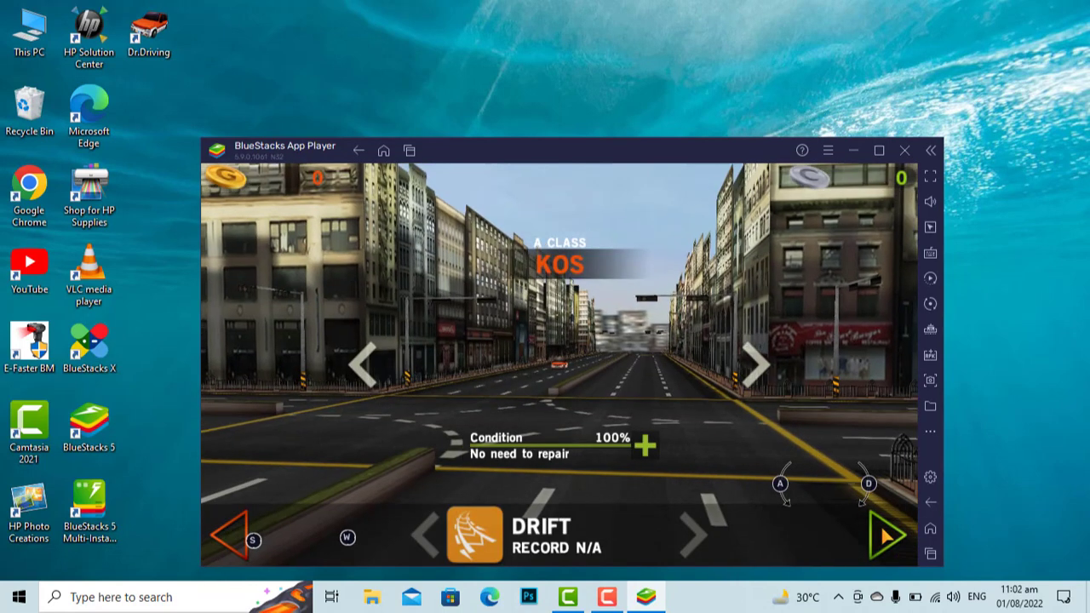
click(885, 535)
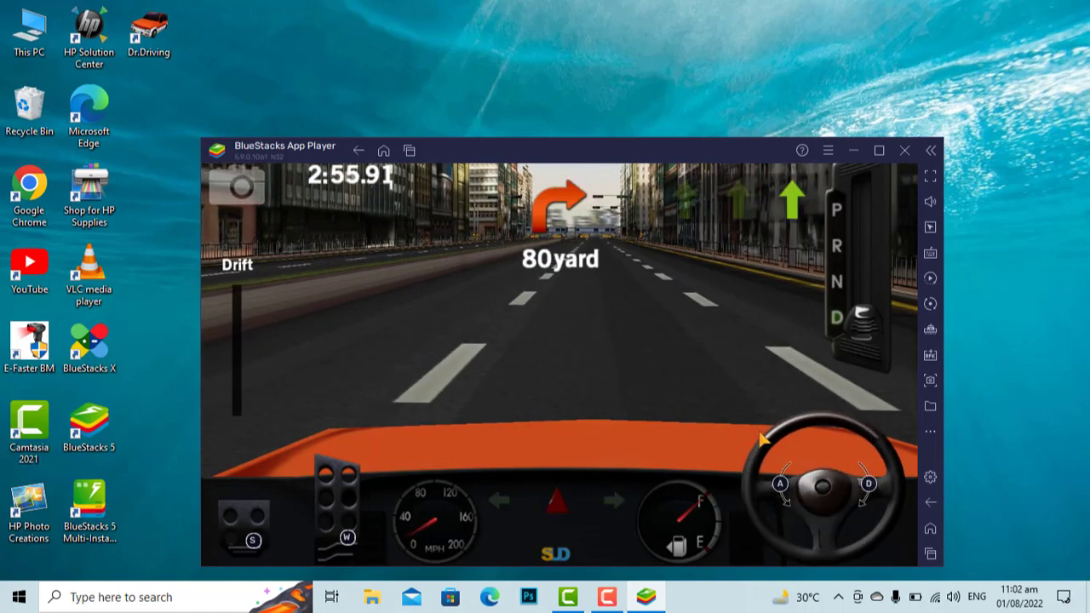
key(r)
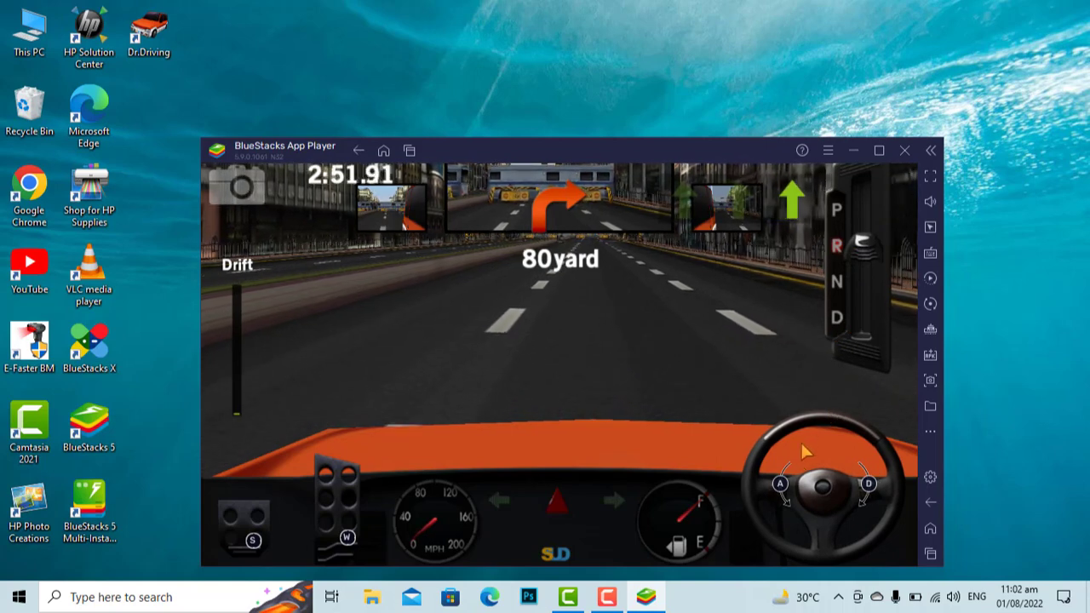
click(856, 303)
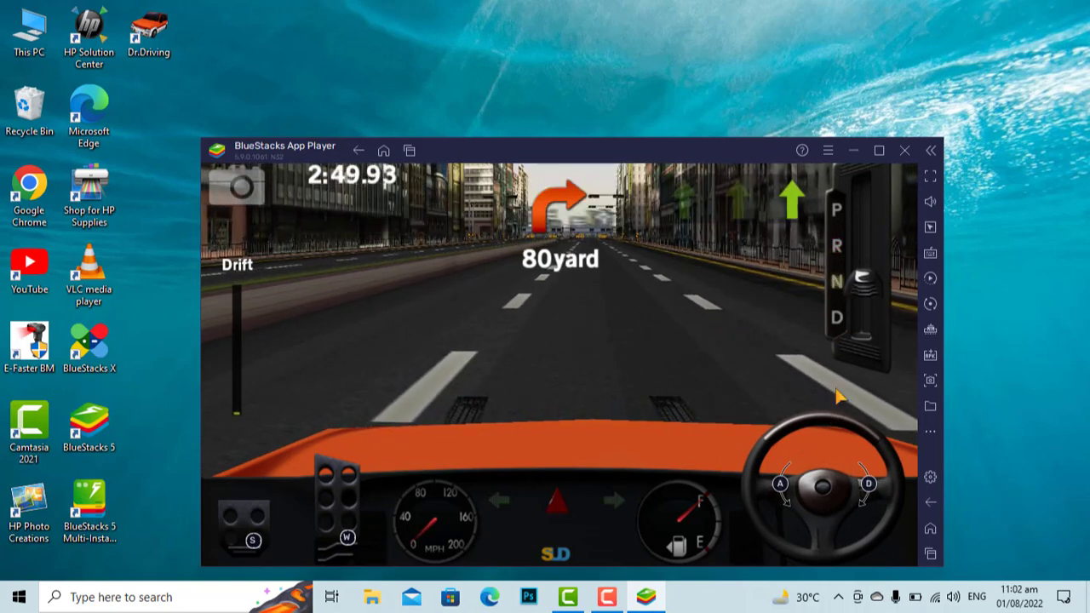
click(333, 509)
click(333, 509)
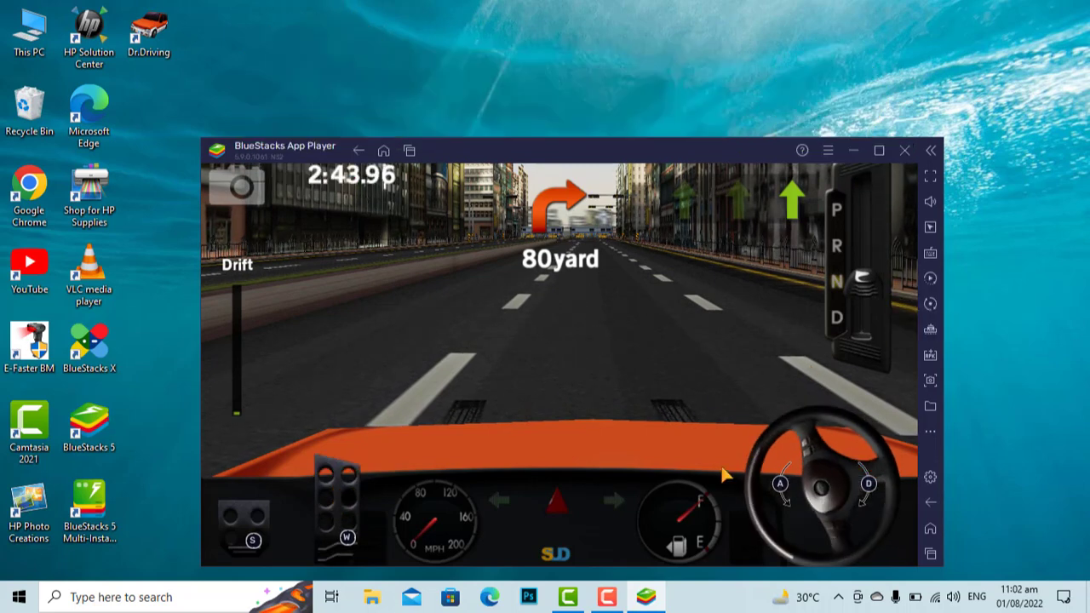
click(861, 317)
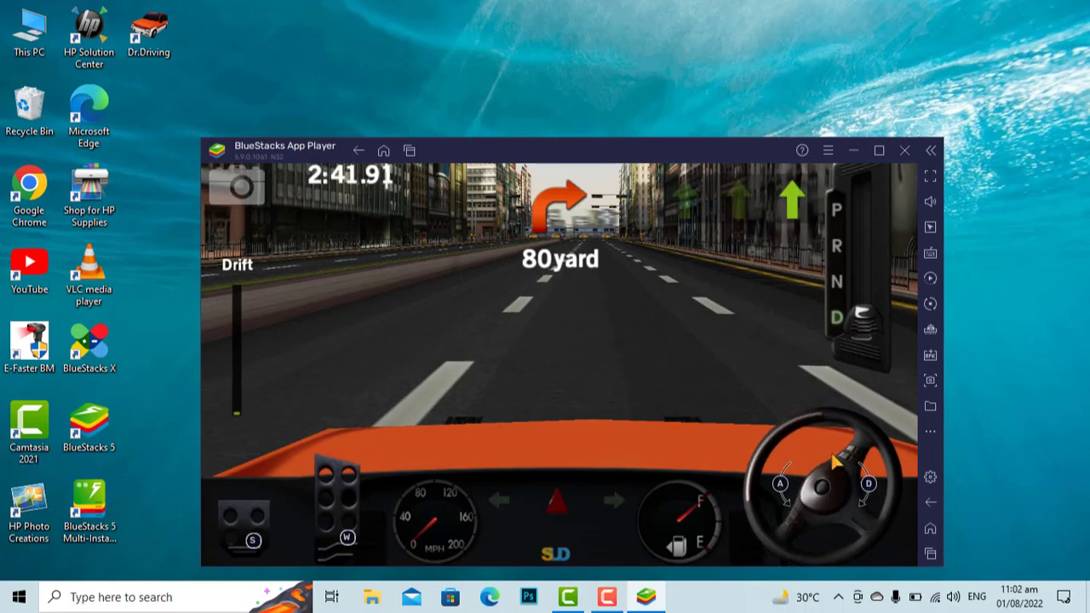
drag(824, 430, 774, 417)
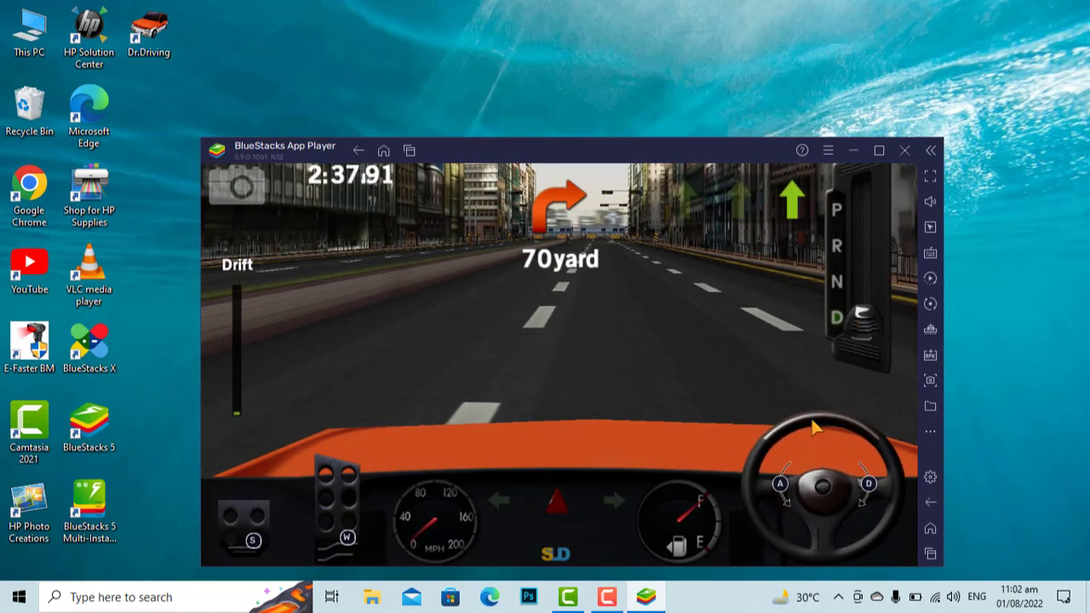
click(337, 515)
drag(335, 506, 335, 506)
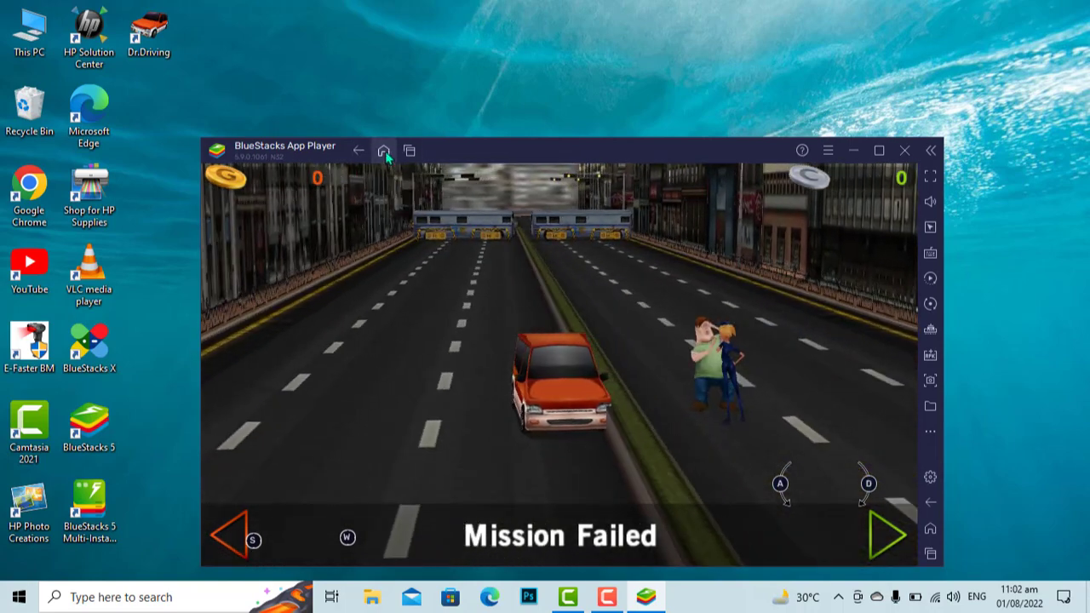
- Leave the game for the home screen, then open and cancel the Install APK file chooser
click(382, 150)
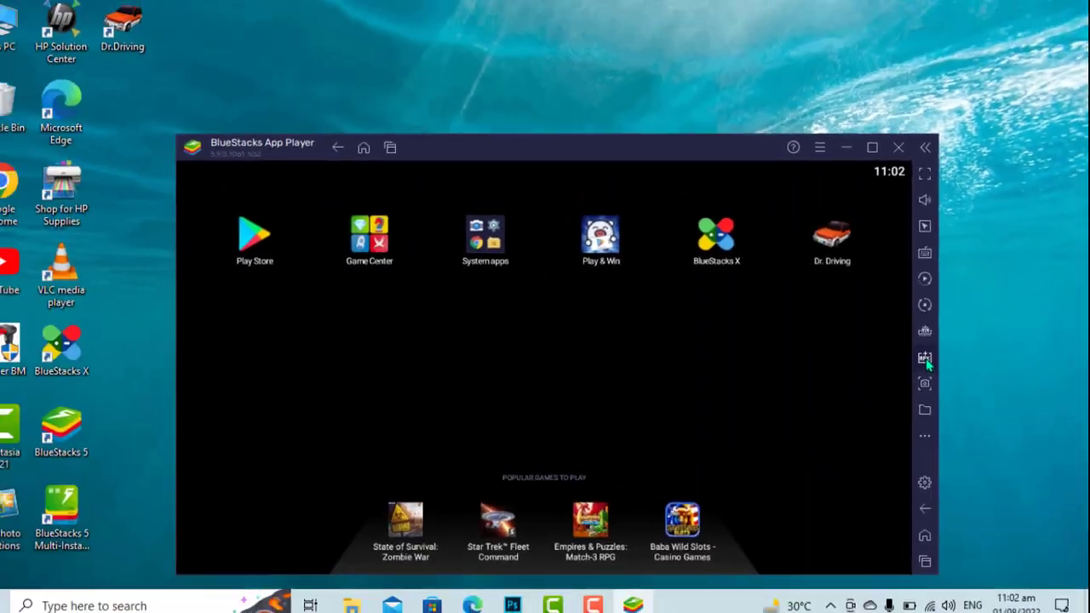
click(746, 437)
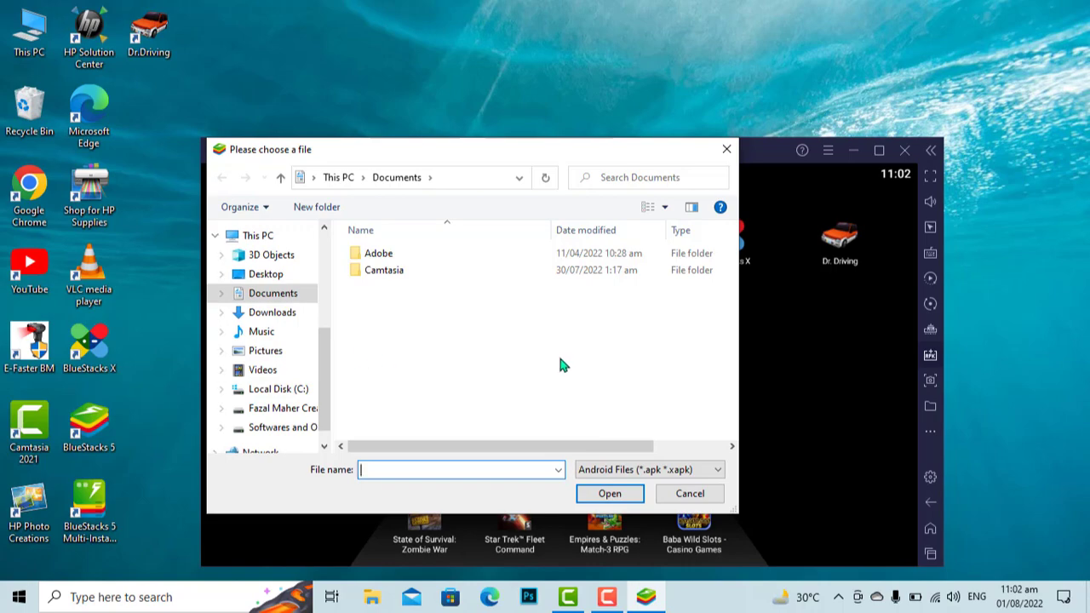
click(690, 493)
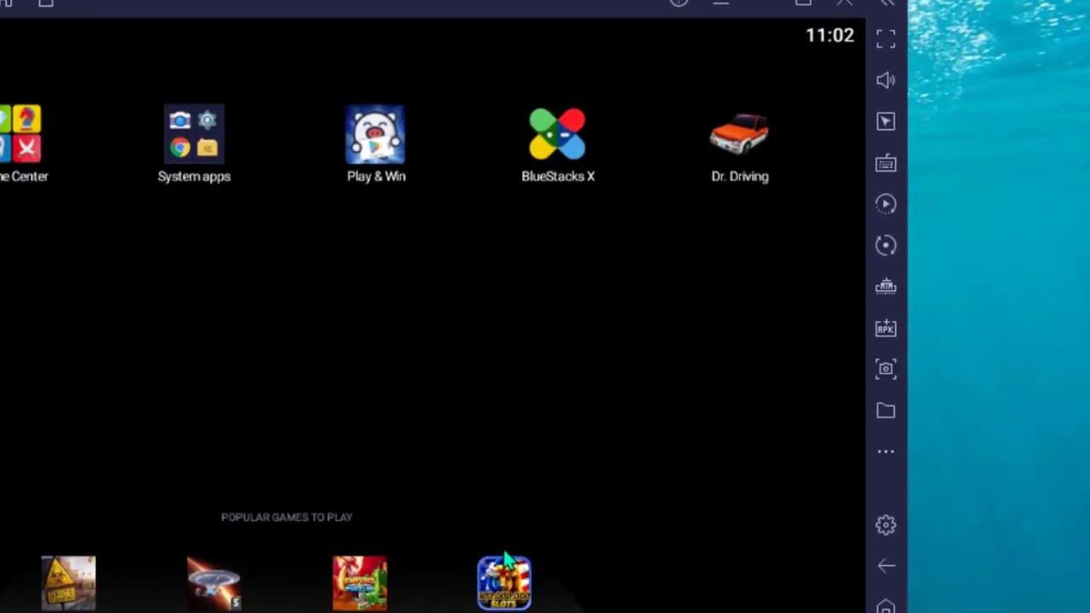